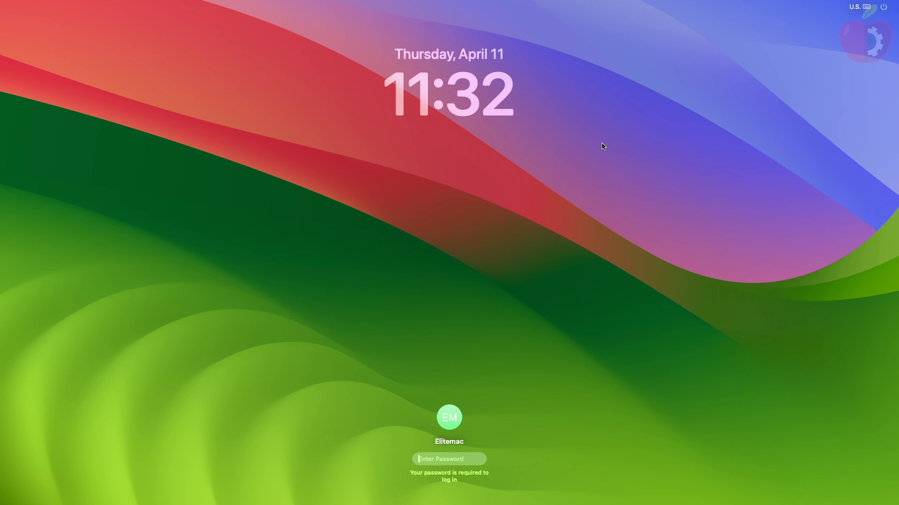
- Restart the Mac from the top-right power options so it boots into Windows 11
left_click(884, 9)
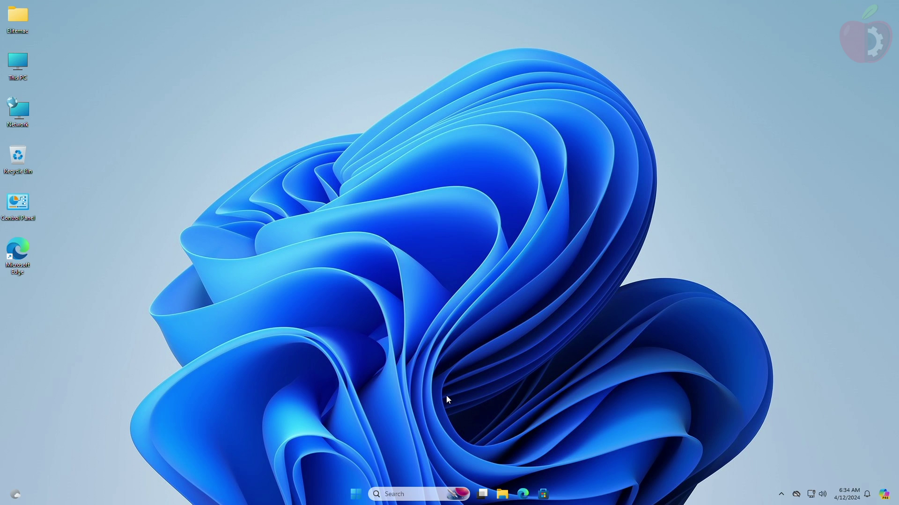
- Launch Registry Editor with regedit from Run and approve the UAC prompt
key("super+r")
key("Return")
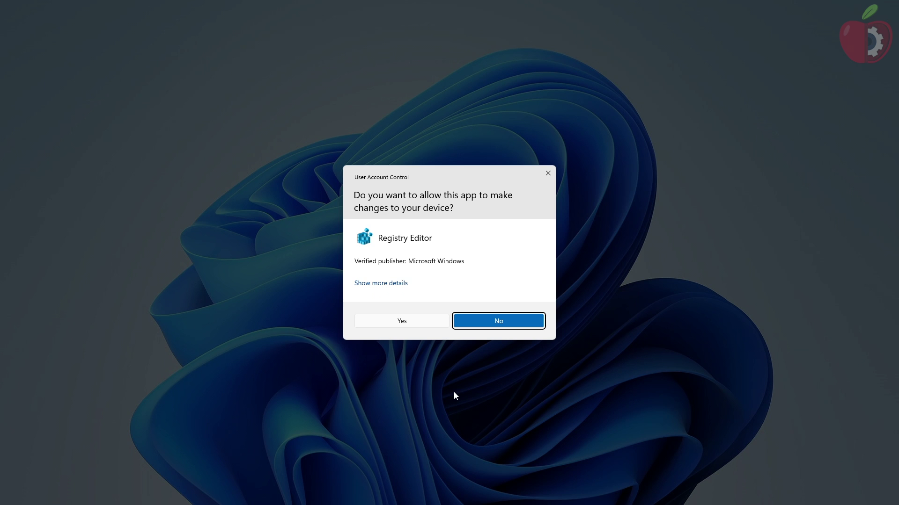
left_click(393, 324)
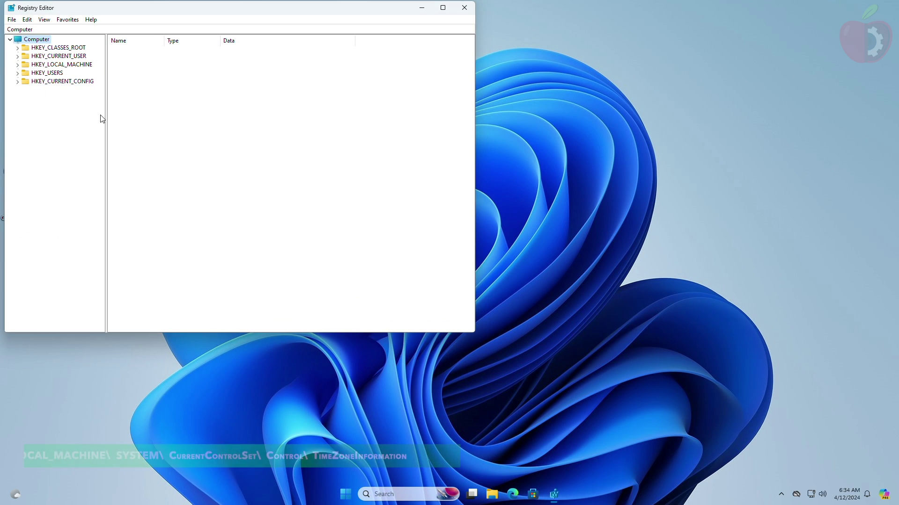
- Navigate to HKEY_LOCAL_MACHINE\SYSTEM\ControlSet001\Control\TimeZoneInformation
left_click(18, 64)
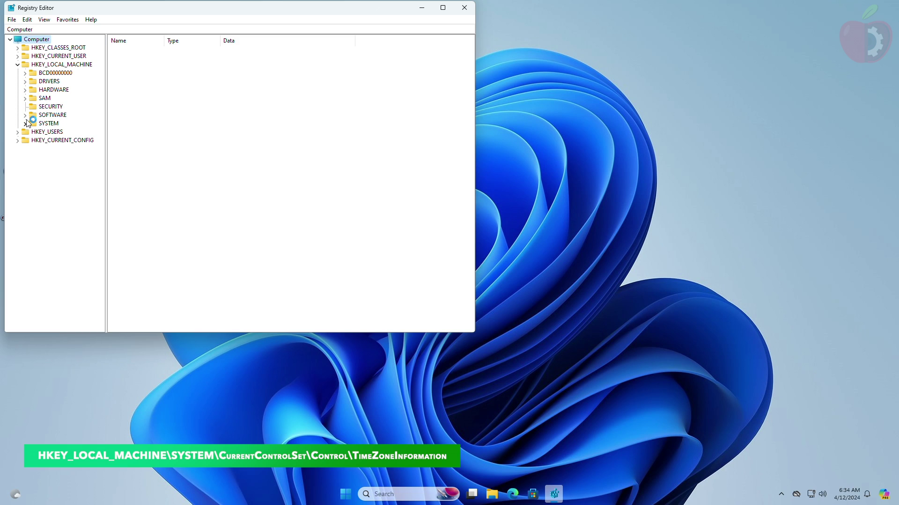
left_click(32, 140)
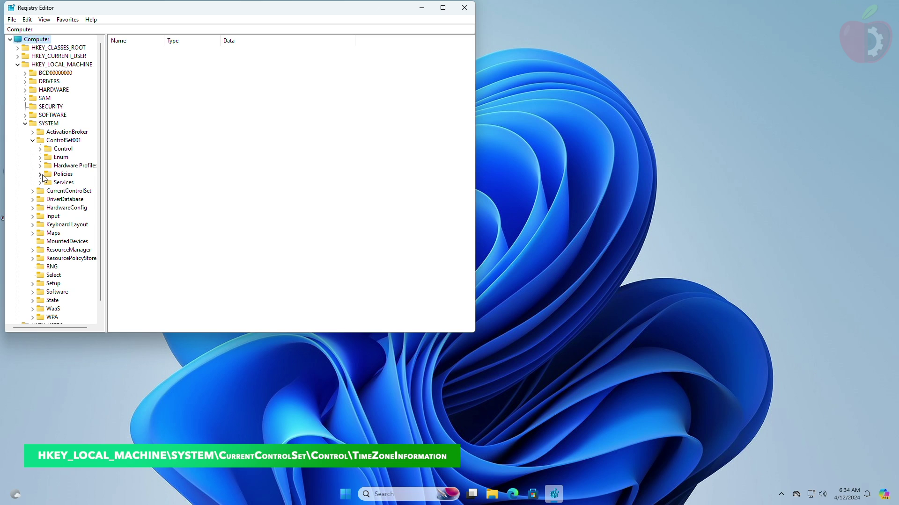
left_click(40, 149)
scroll(43, 261, "down", 2)
scroll(43, 261, "down", 4)
scroll(42, 261, "down", 5)
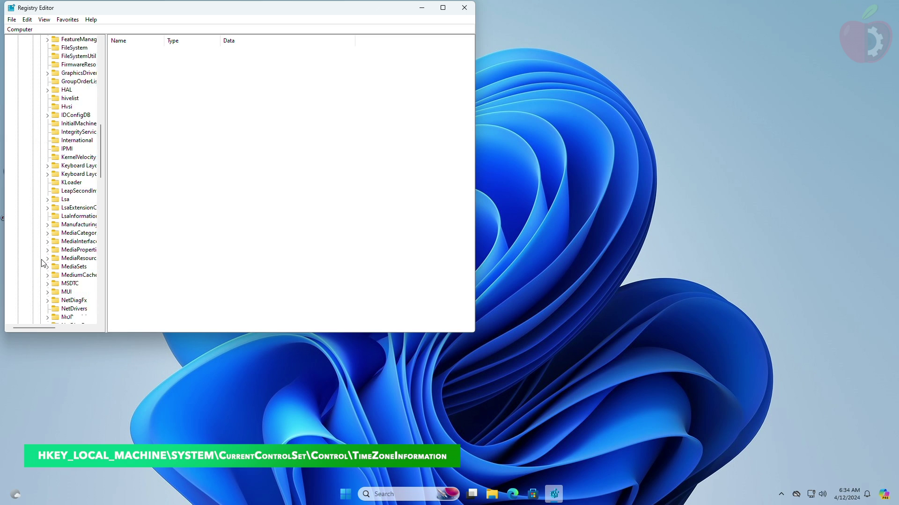
scroll(43, 262, "down", 5)
scroll(42, 262, "down", 6)
scroll(42, 263, "down", 5)
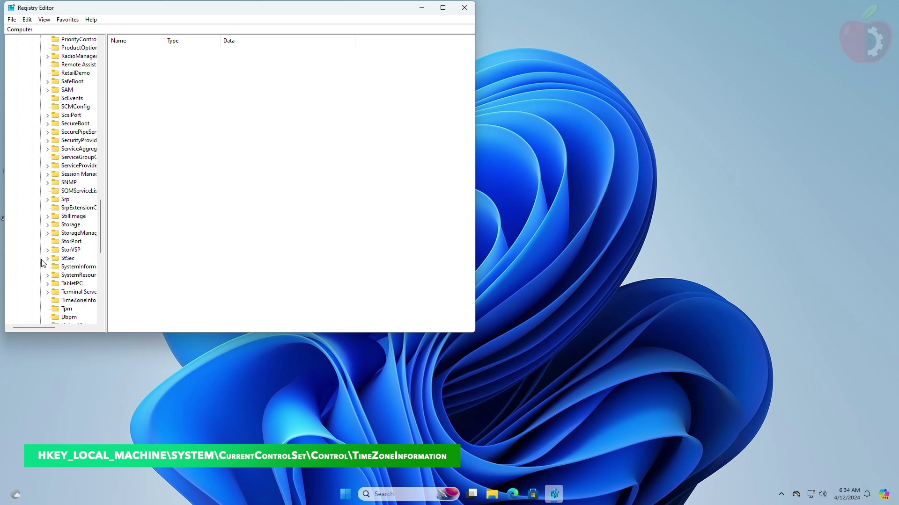
scroll(43, 263, "down", 1)
left_click(79, 276)
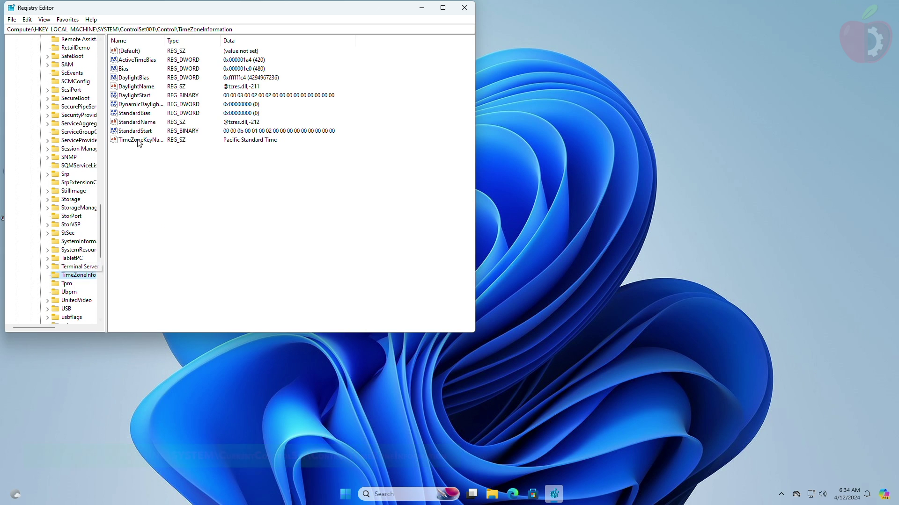
- Create a DWORD (32-bit) value named RealTimeIsUniversal and open it to set data 1
right_click(187, 187)
mouse_move(213, 189)
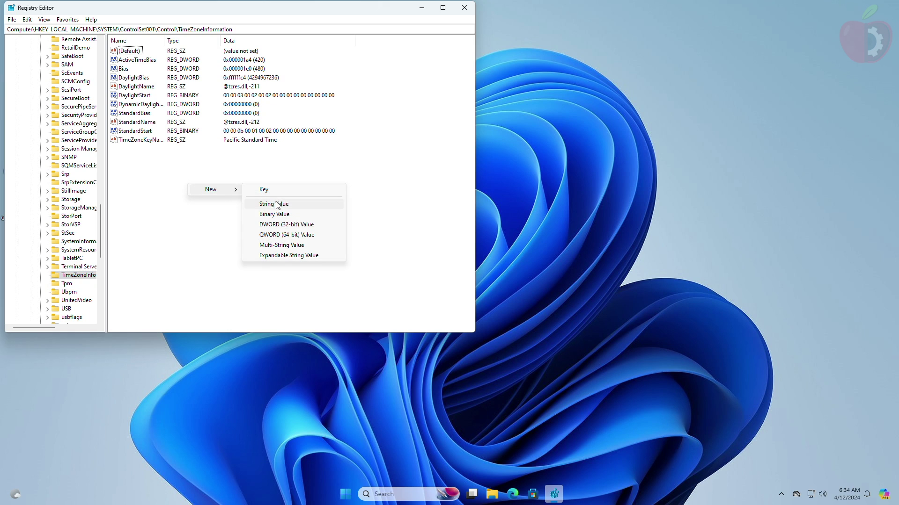
left_click(283, 223)
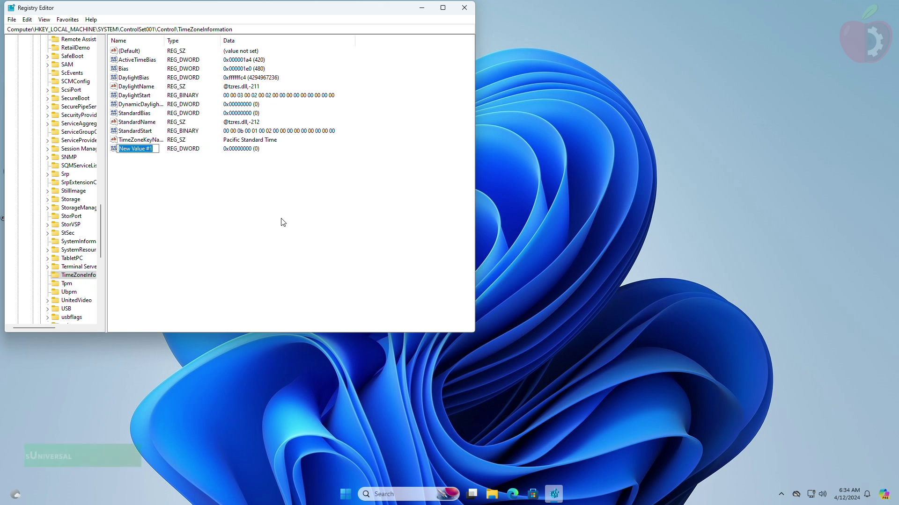
type("Rea")
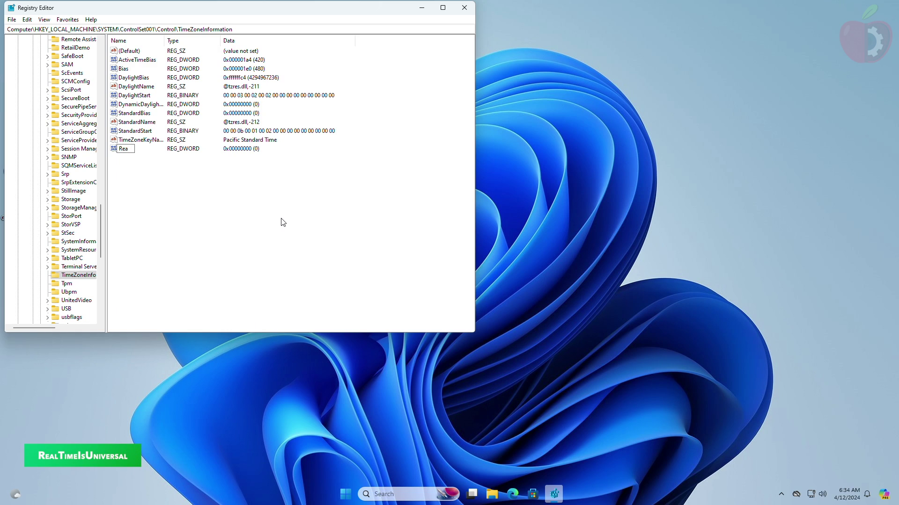
type("lTi")
type("meIs")
type("Unive")
type("rsal")
key("Return")
key("Return")
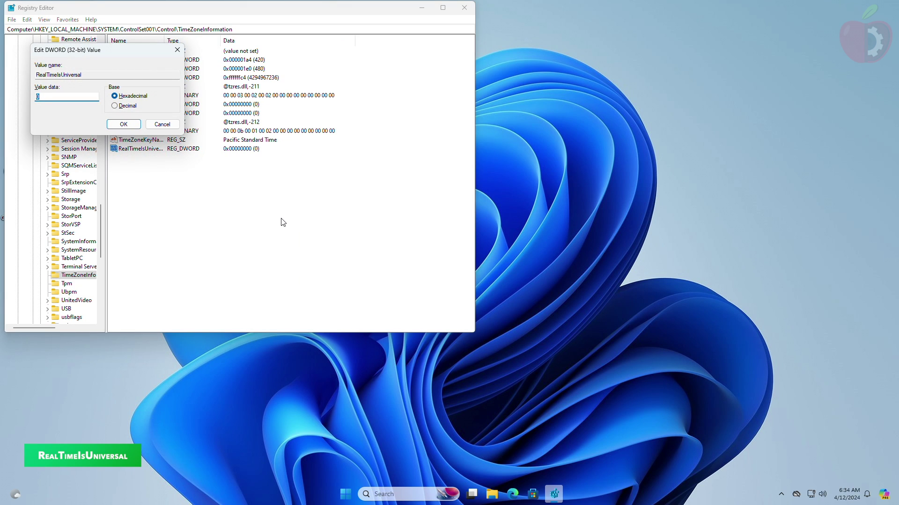
type("1")
key("Return")
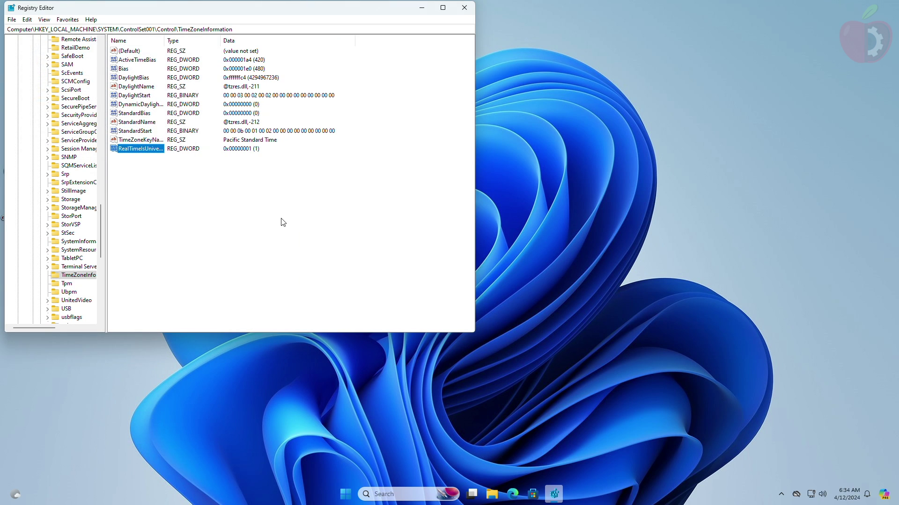
- Close Registry Editor, restart Windows, and boot into Macintosh HD
left_click(464, 8)
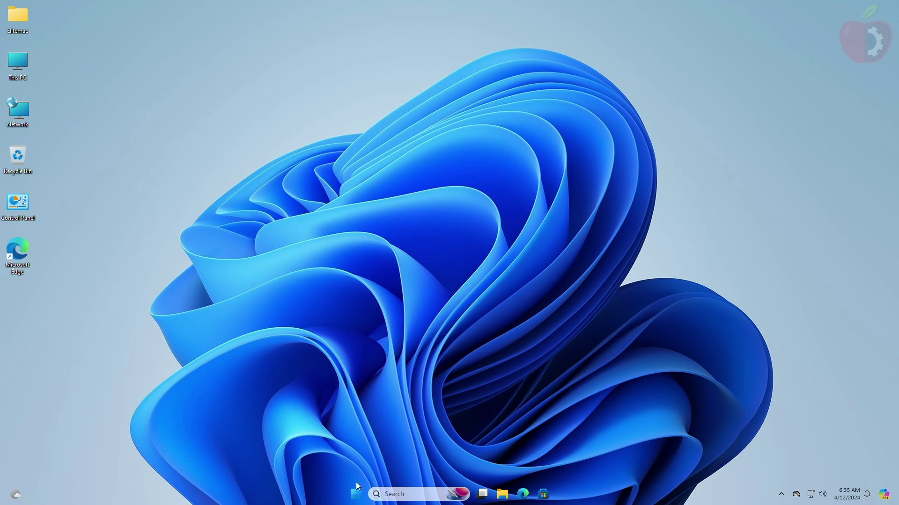
left_click(357, 491)
left_click(562, 461)
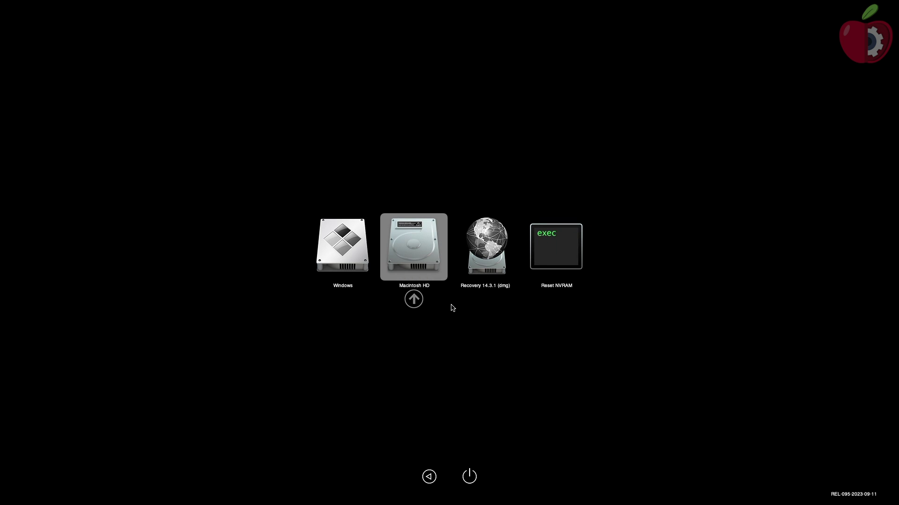
key("Return")
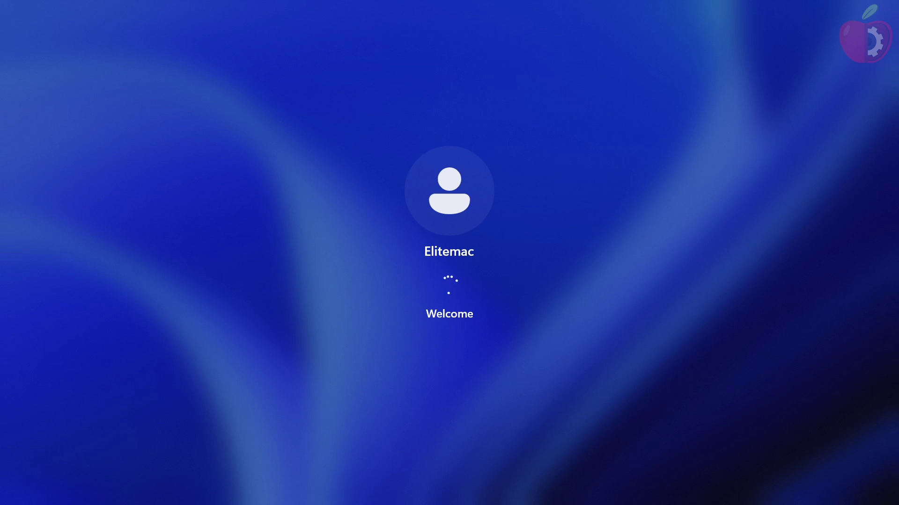
- Open and dismiss the Start menu and desktop menu to confirm the clock shows 11:37 PM
key("super")
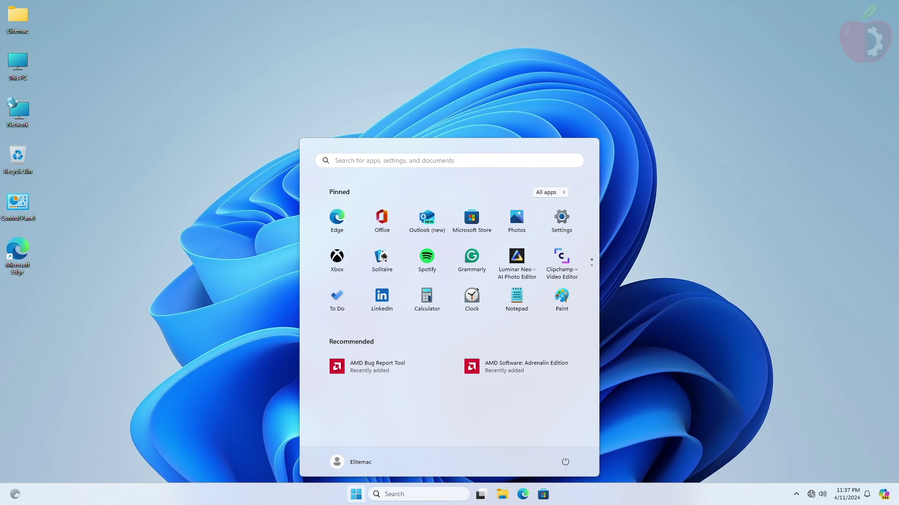
key("super")
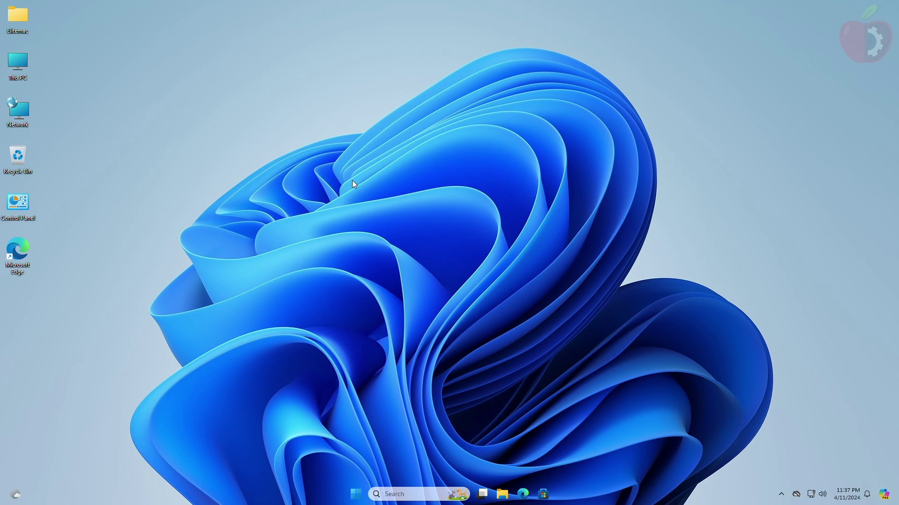
right_click(369, 230)
left_click(376, 226)
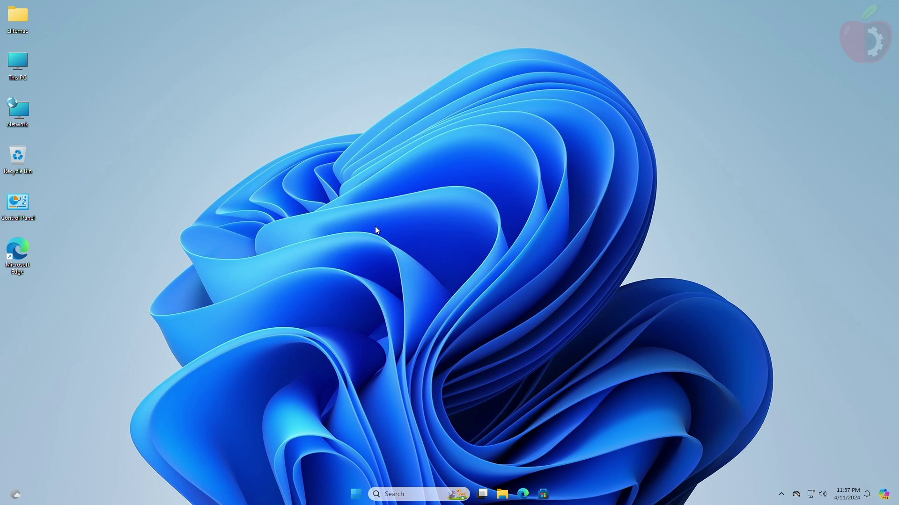